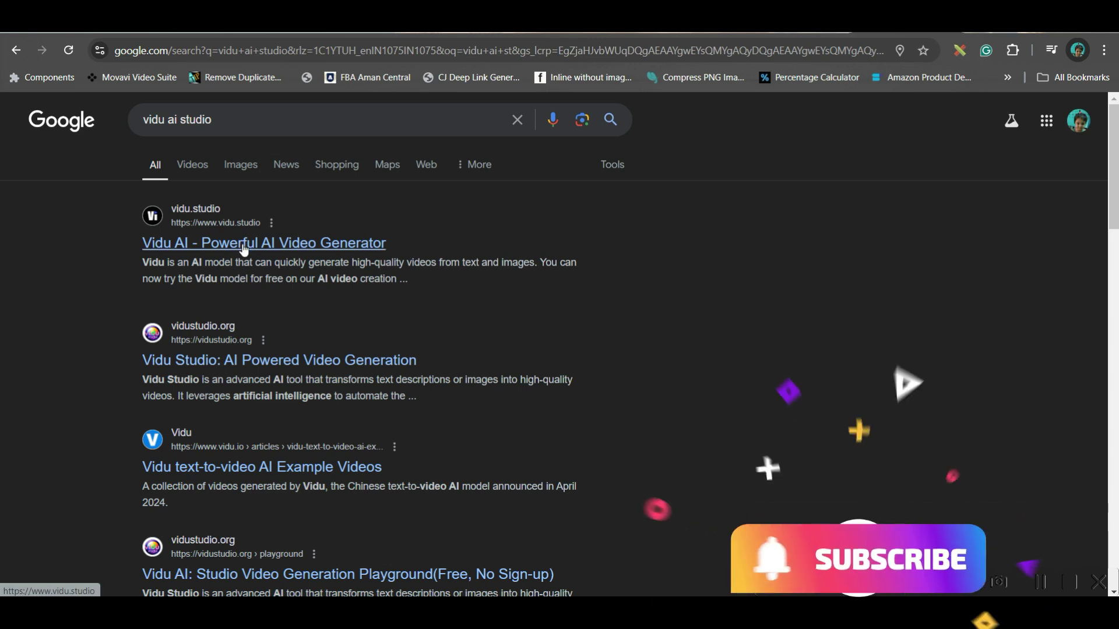
# - Open the Vidu AI site from the search results and sign in with a Google account
pyautogui.click(233, 242)
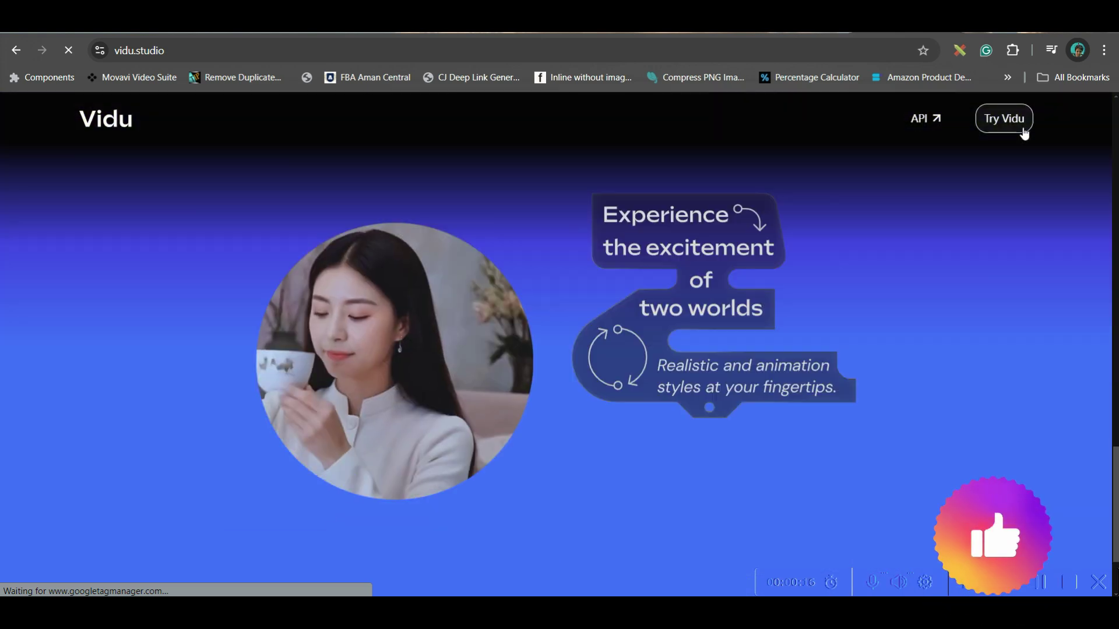
pyautogui.click(1005, 120)
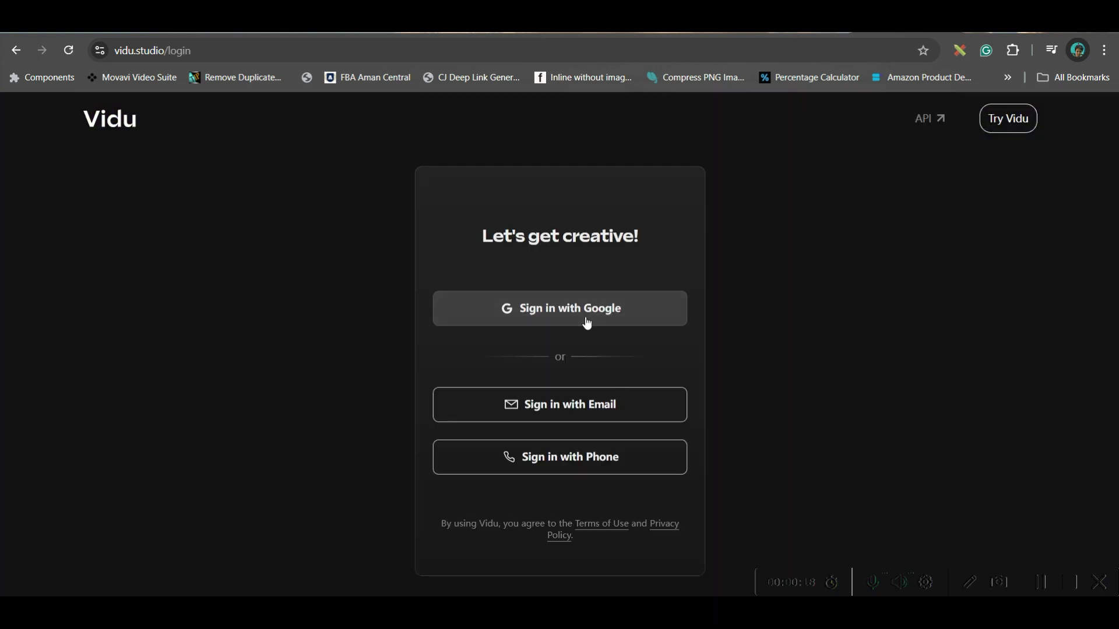
pyautogui.click(586, 320)
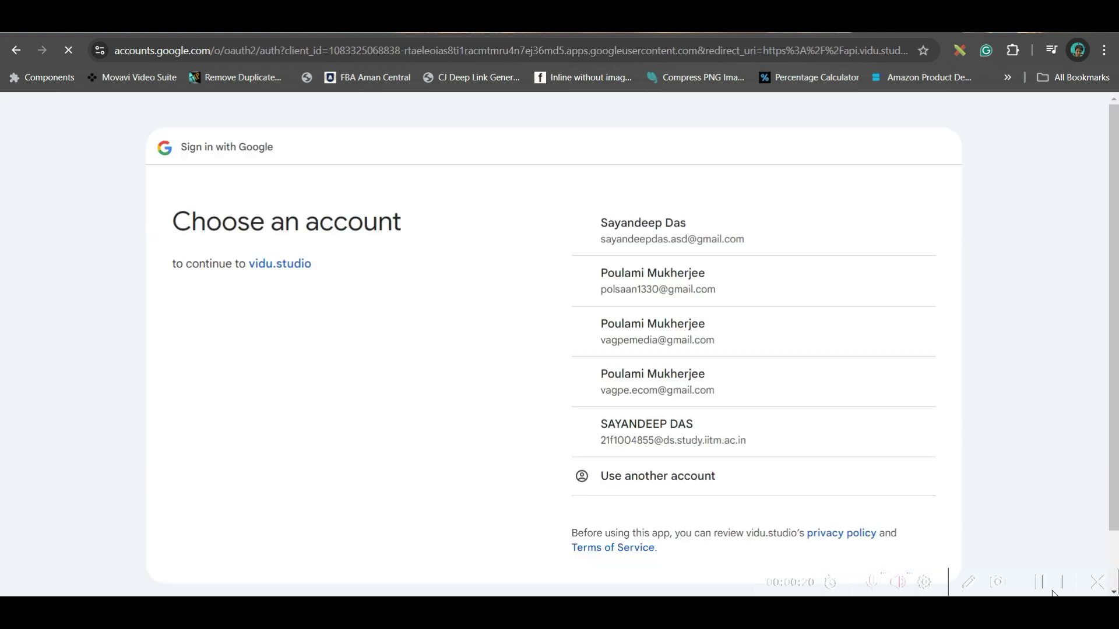
pyautogui.click(641, 270)
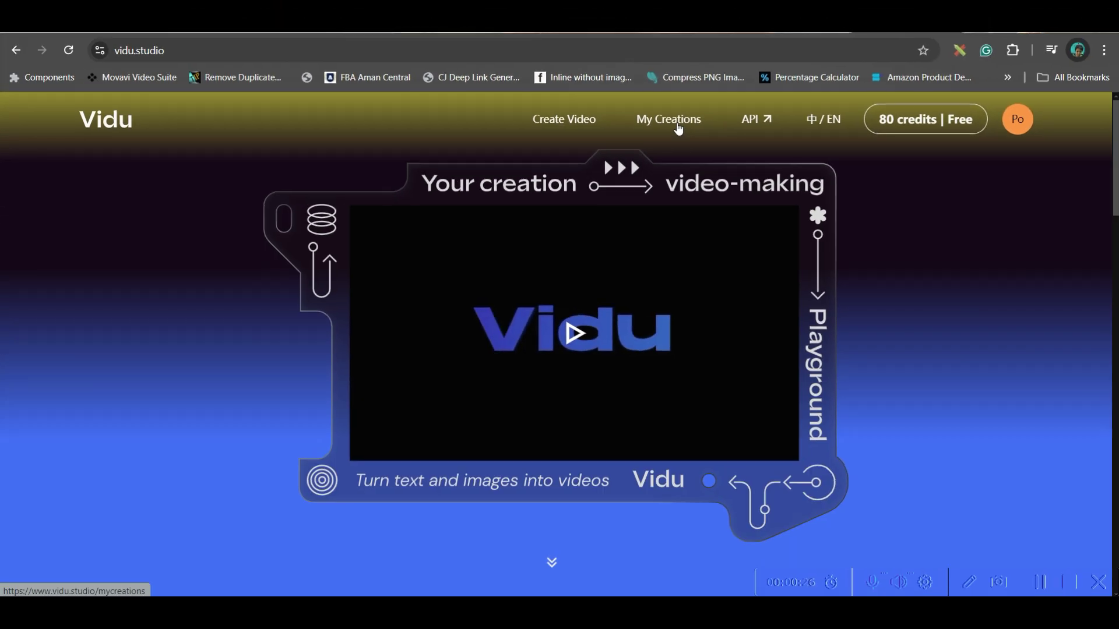
pyautogui.click(578, 122)
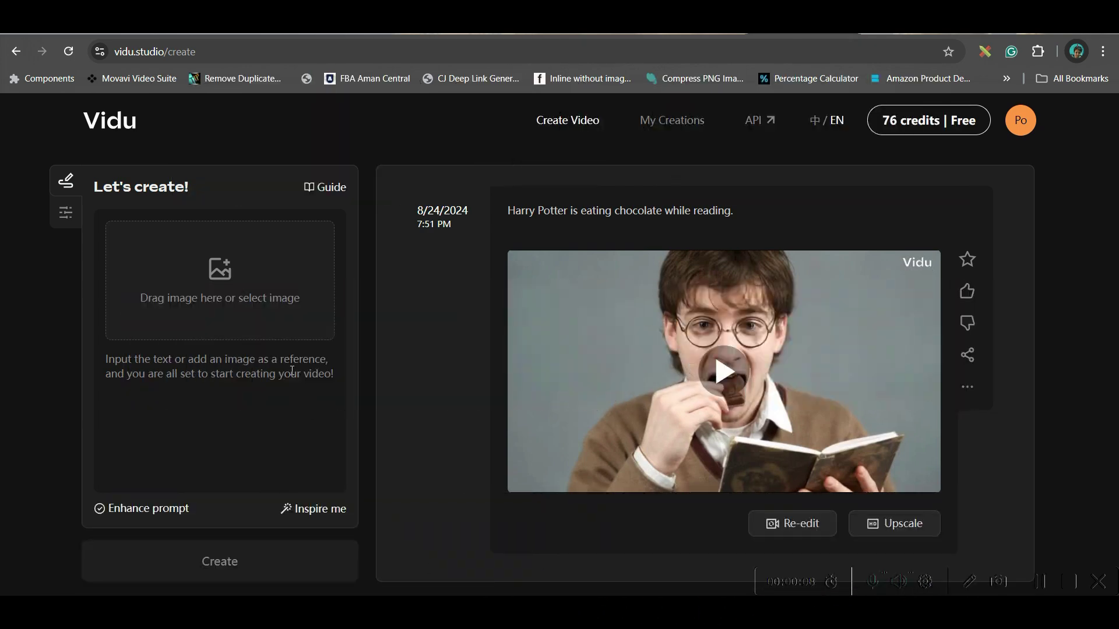
# - Paste the long photorealistic rainy night-alley portrait prompt into the prompt box
pyautogui.click(290, 373)
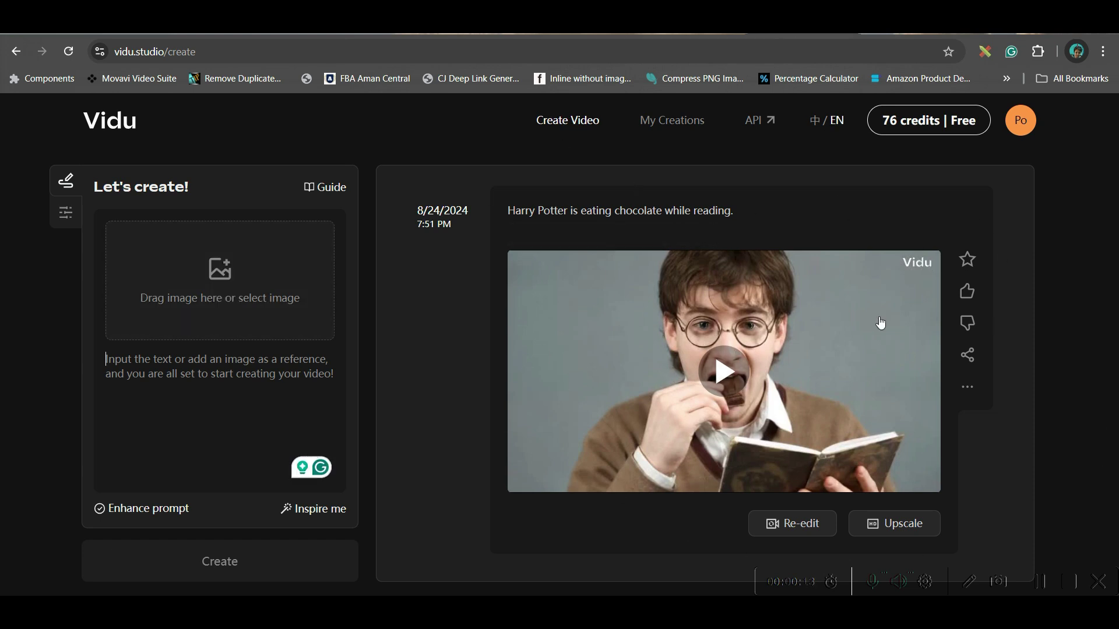
pyautogui.hotkey('ctrl', 'v')
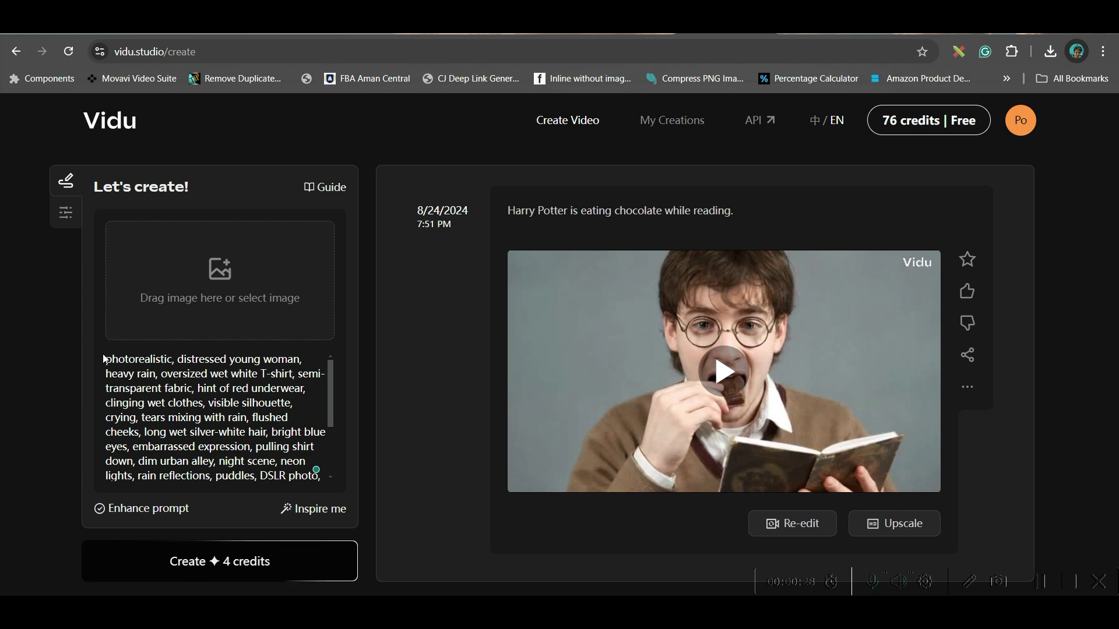
# - Select the existing prompt text, then open and cancel the reference image picker
pyautogui.moveTo(109, 361); pyautogui.dragTo(174, 262)
pyautogui.click(156, 241)
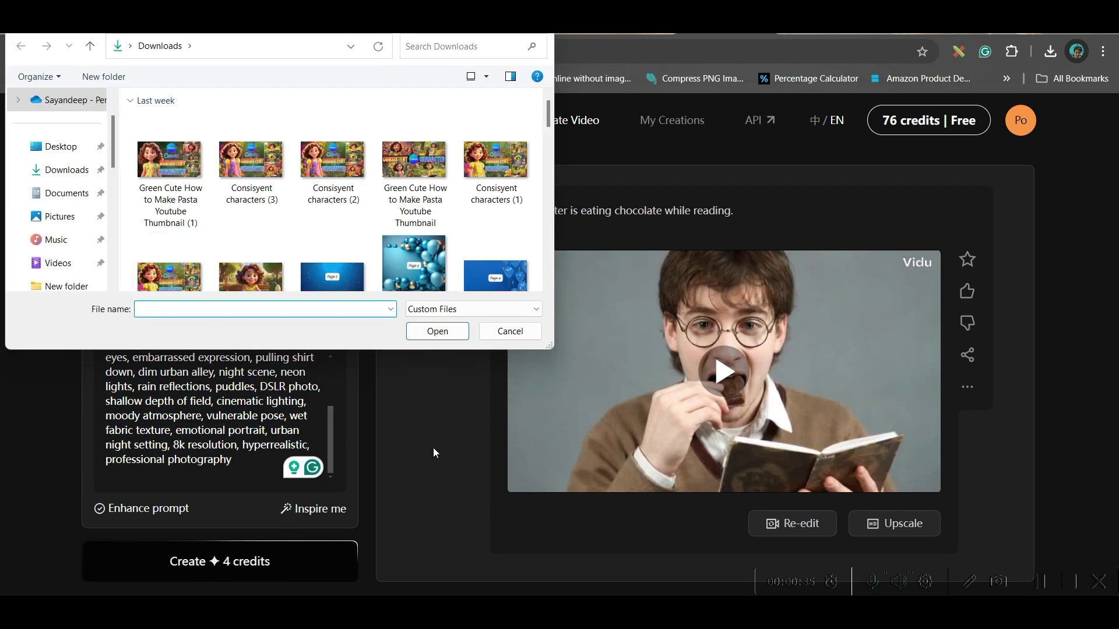
pyautogui.press('Escape')
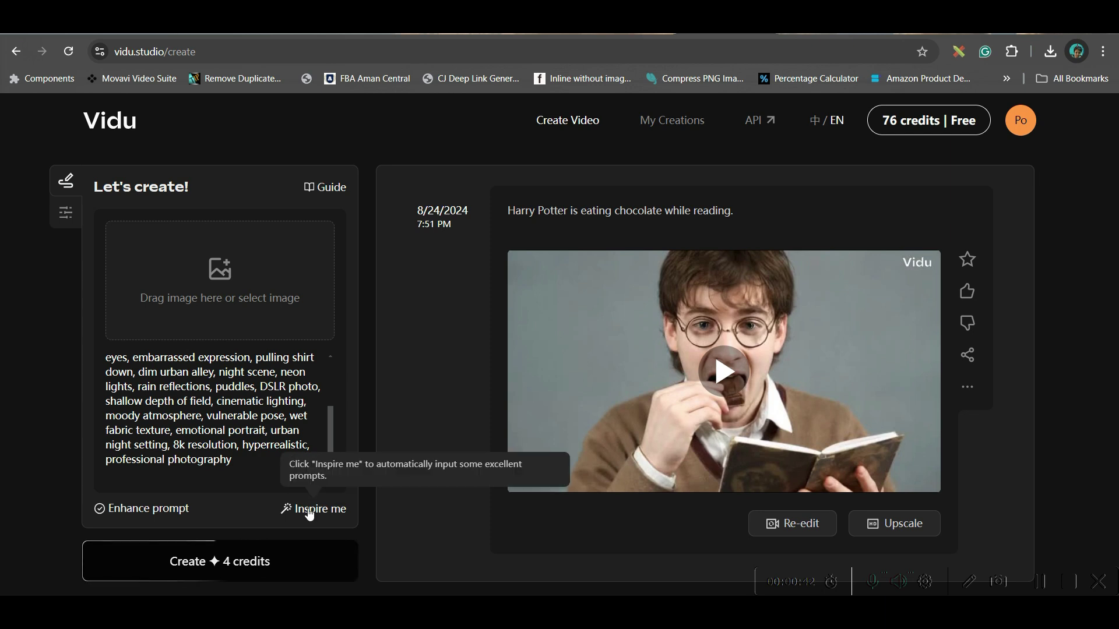
# - Keep General style and 4-second length after trying Animation and 8 Seconds, dismissing the upgrade request
pyautogui.click(66, 213)
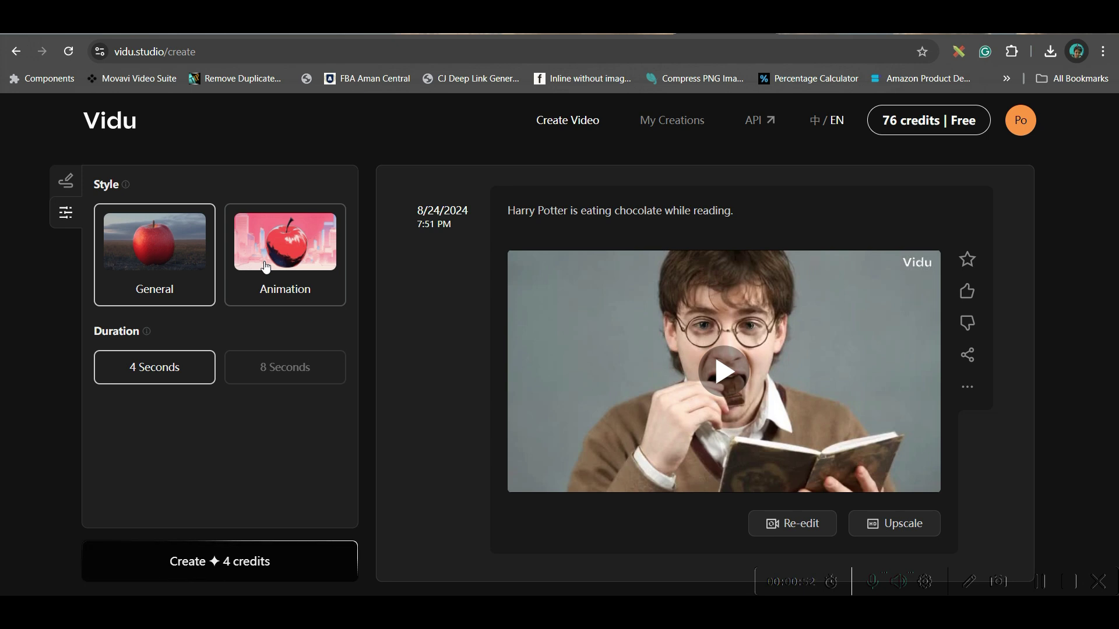
pyautogui.click(340, 269)
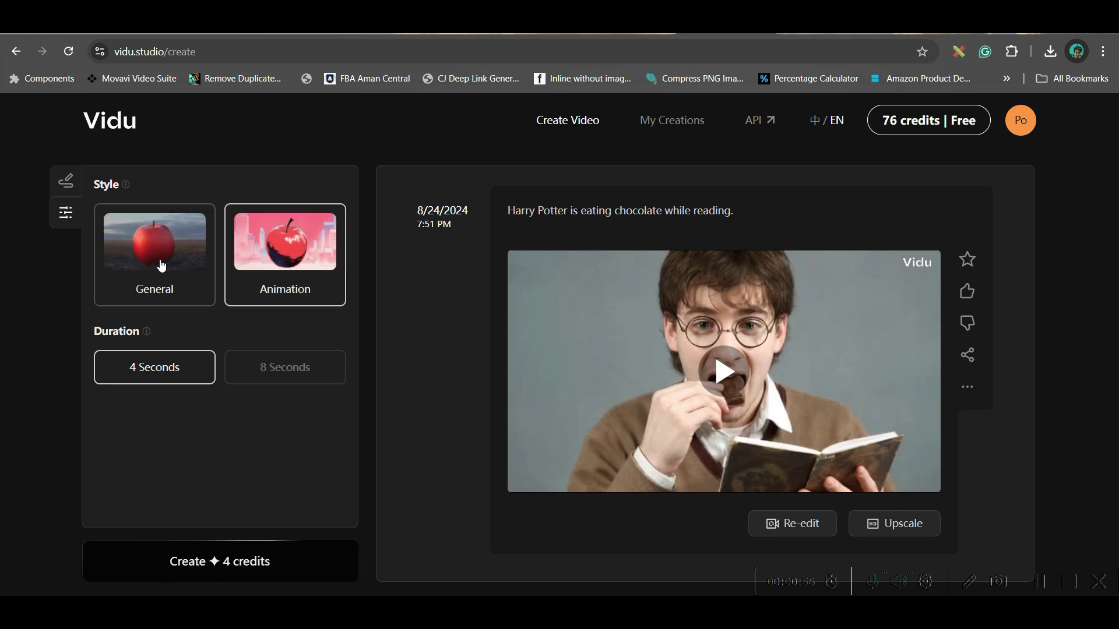
pyautogui.click(187, 302)
pyautogui.click(257, 368)
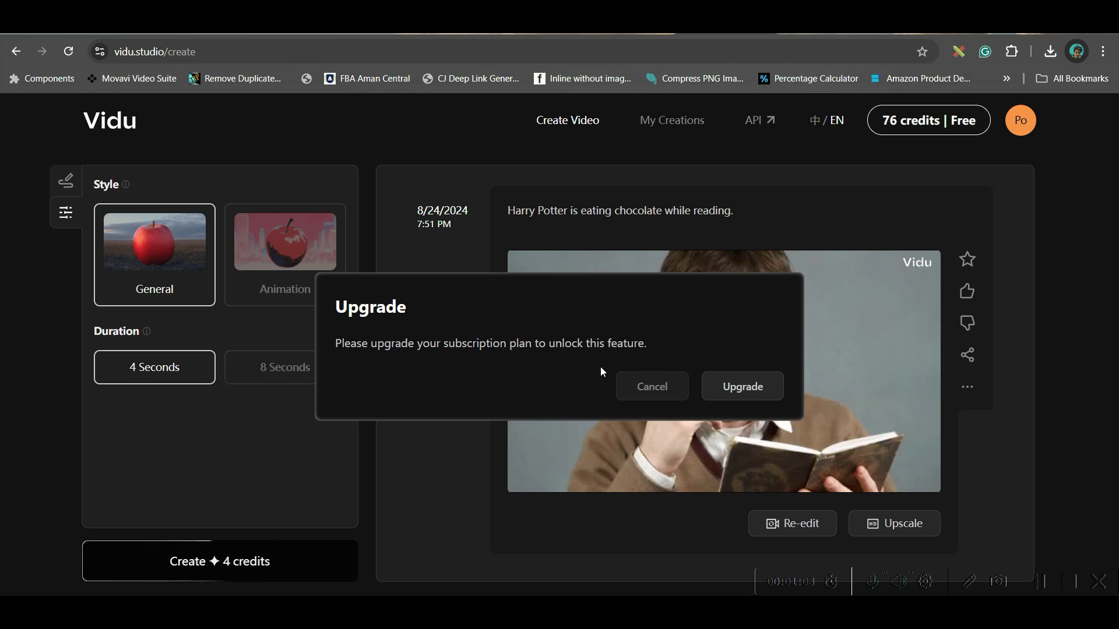
pyautogui.click(654, 391)
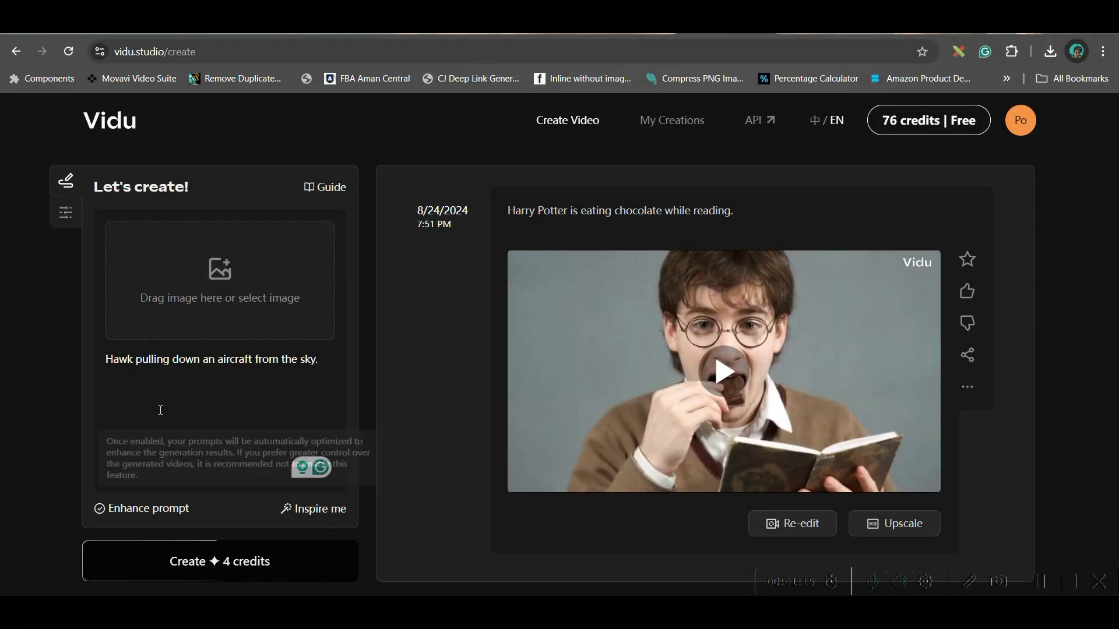
# - Turn off Enhance prompt and generate the hawk video for 4 credits
pyautogui.click(103, 388)
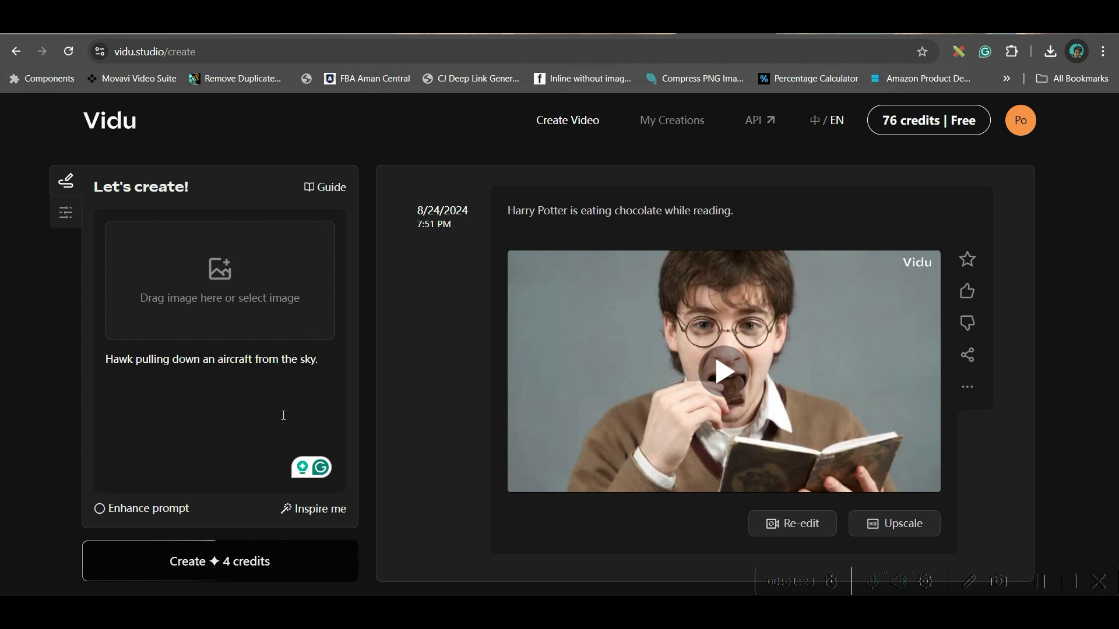
pyautogui.click(232, 572)
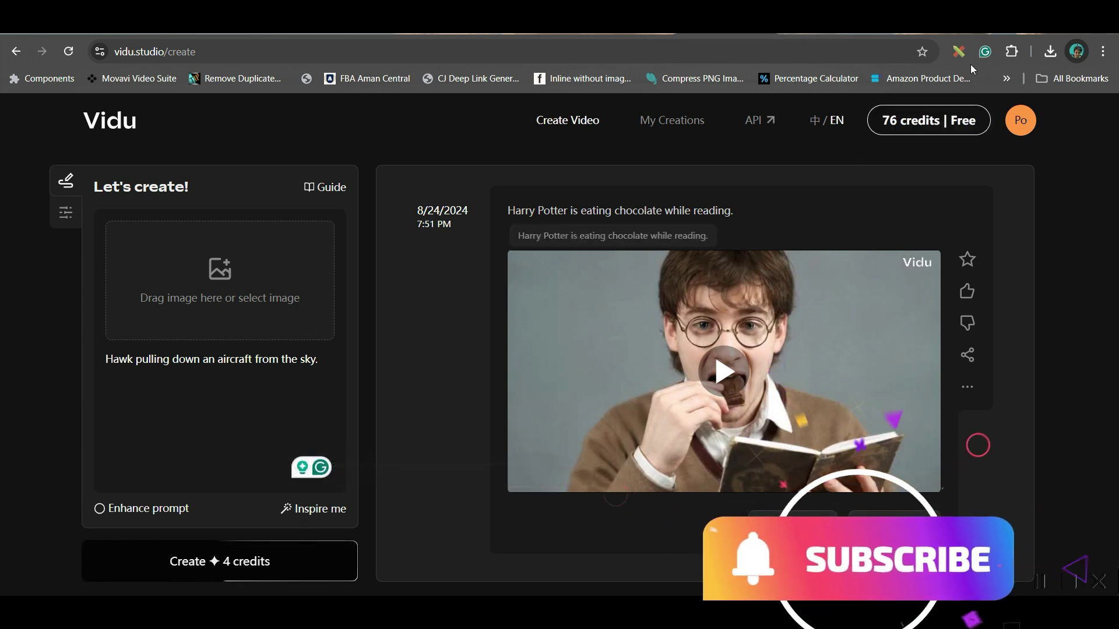
pyautogui.click(209, 568)
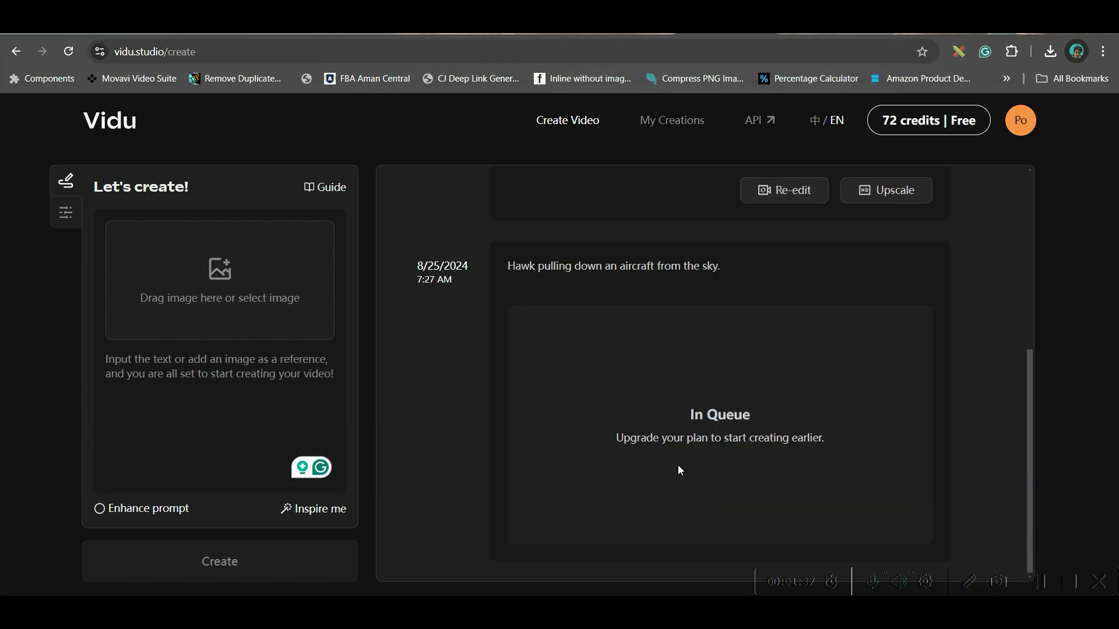
# - Scroll back to the Harry Potter chocolate clip and play it
pyautogui.scroll(5, 682, 265)
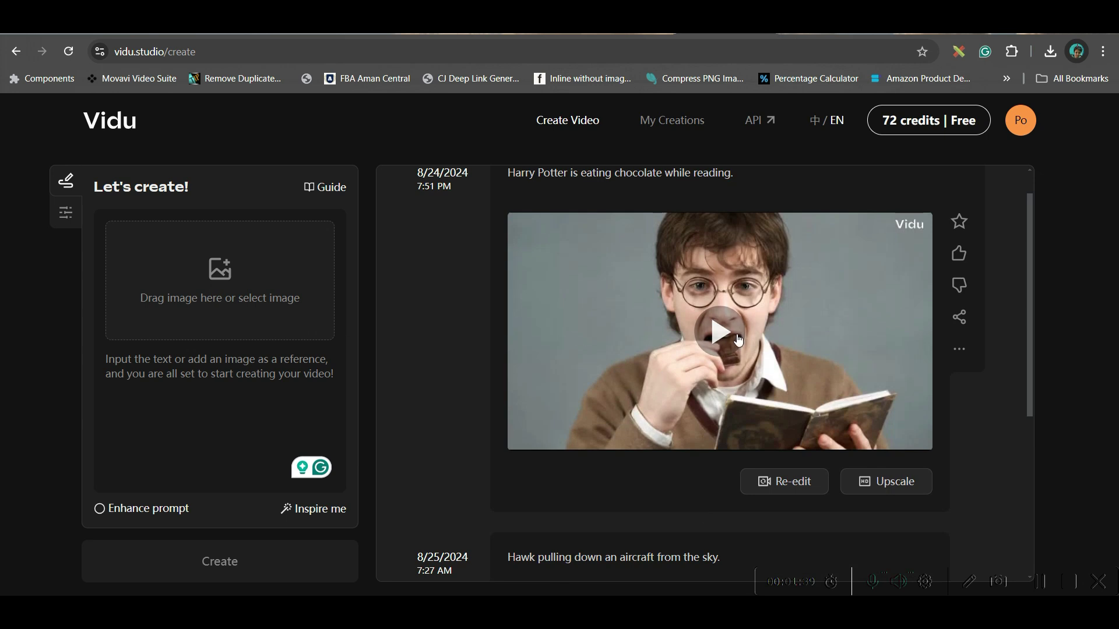
pyautogui.click(731, 338)
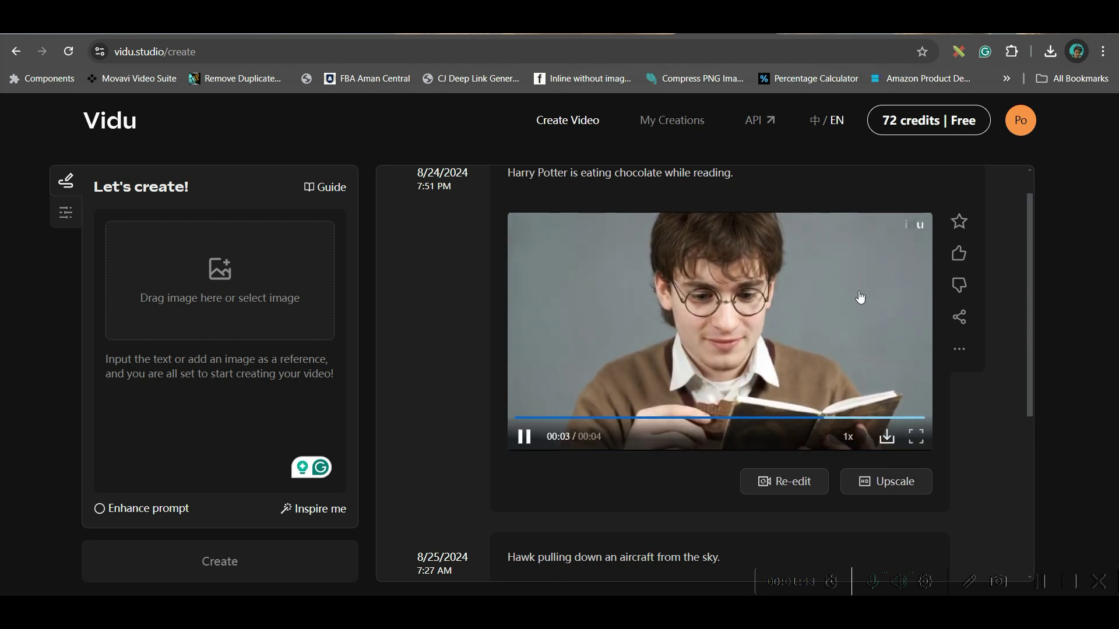
pyautogui.scroll(-5, 673, 375)
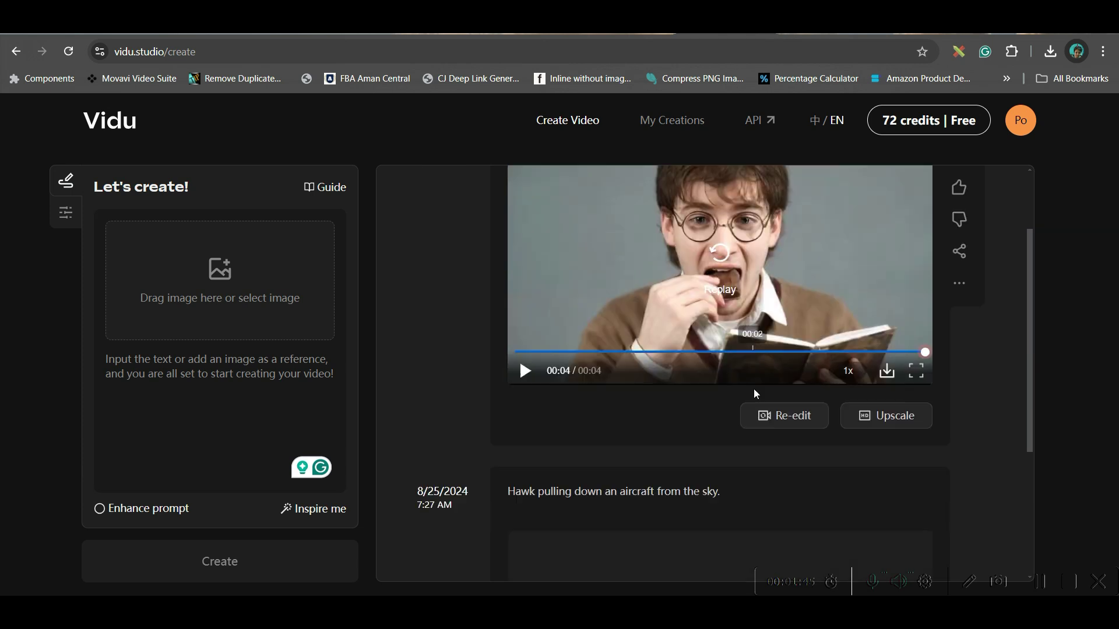
pyautogui.scroll(4, 745, 371)
pyautogui.scroll(2, 728, 372)
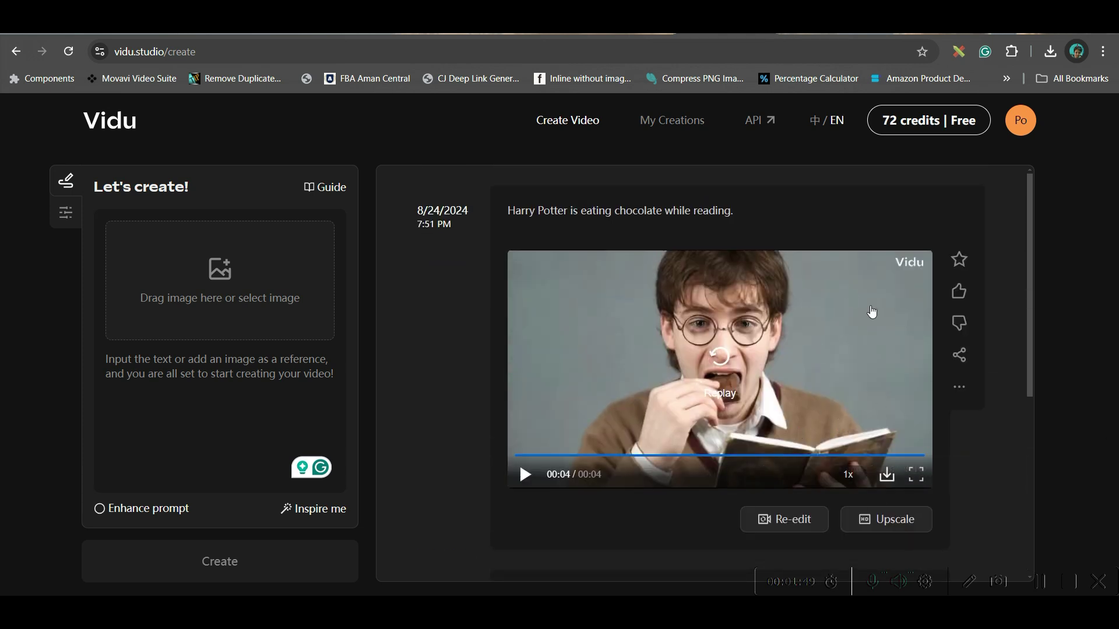
# - Select the earlier prompt text, check settings, and start upscaling the Harry Potter clip
pyautogui.moveTo(507, 211); pyautogui.dragTo(684, 215)
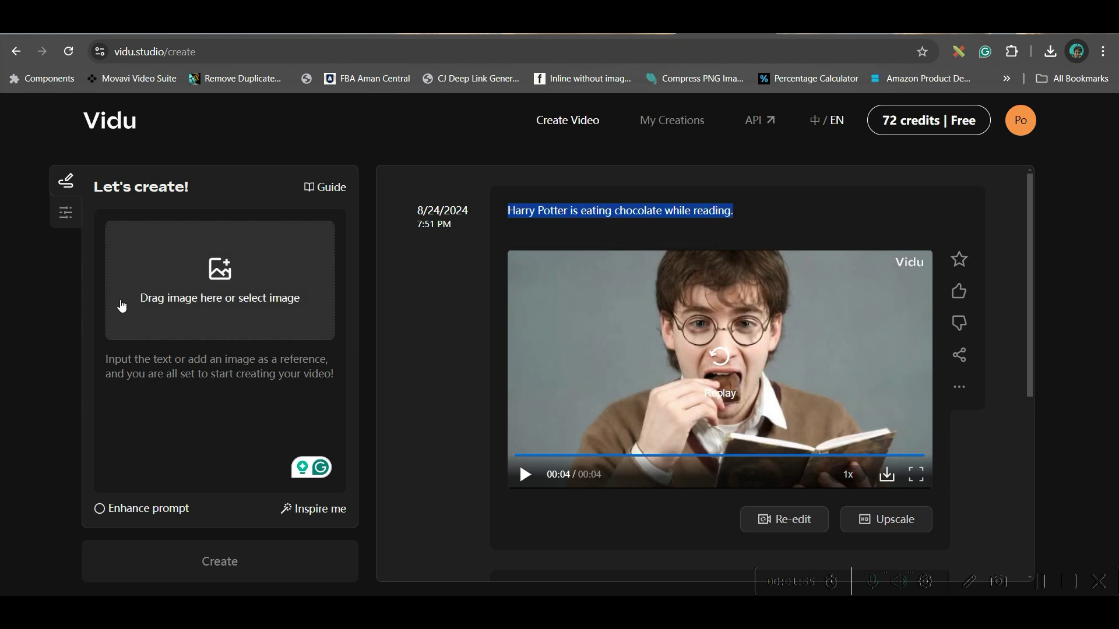
pyautogui.click(68, 217)
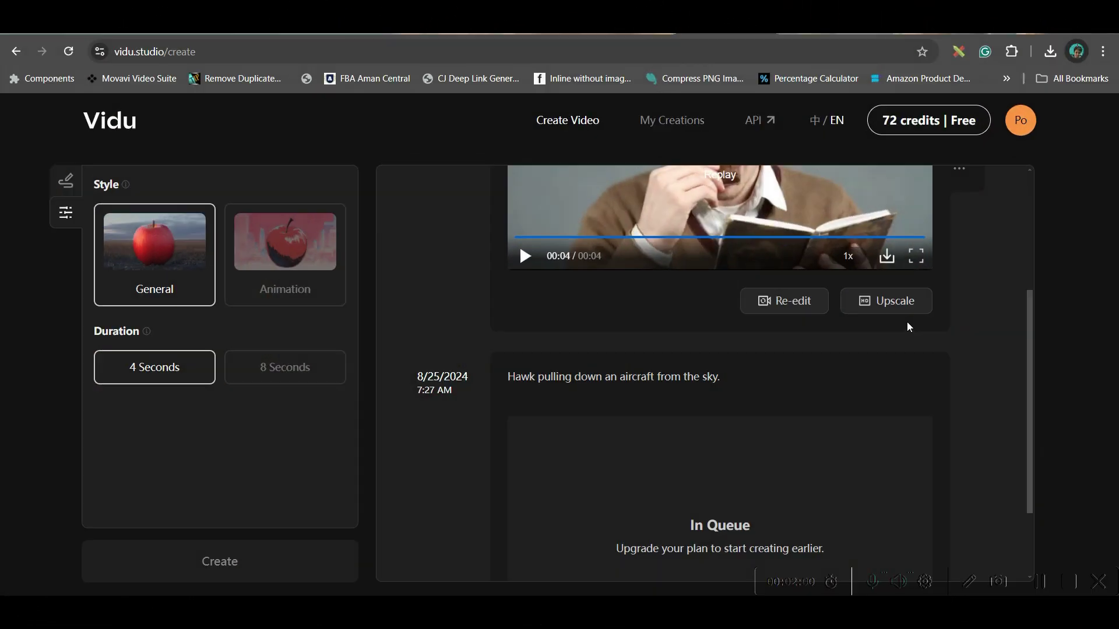
pyautogui.scroll(4, 894, 319)
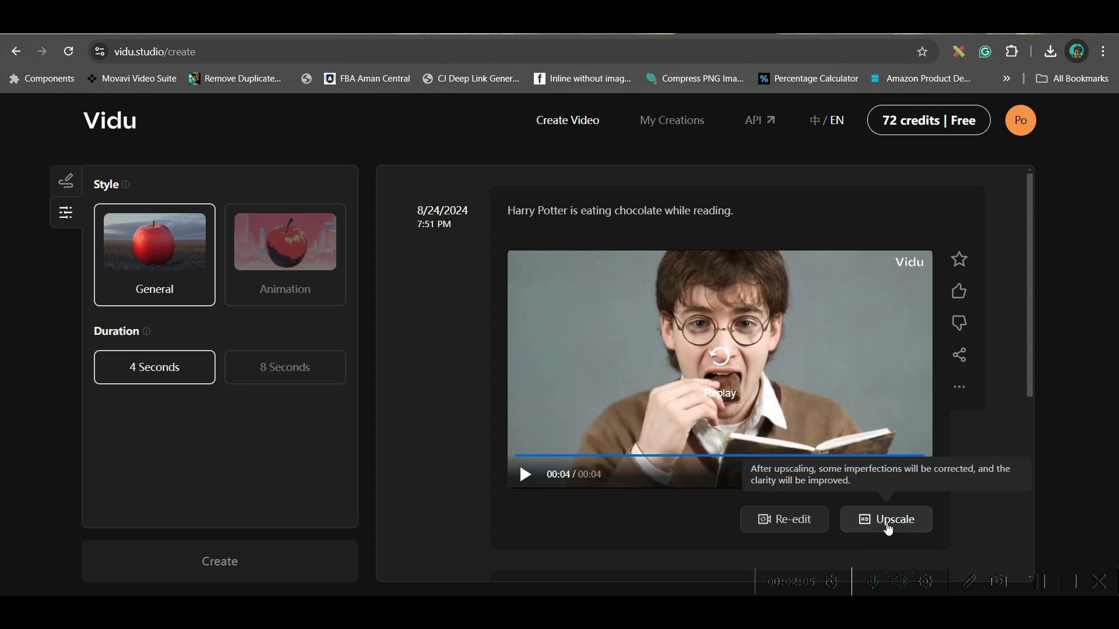
pyautogui.click(888, 527)
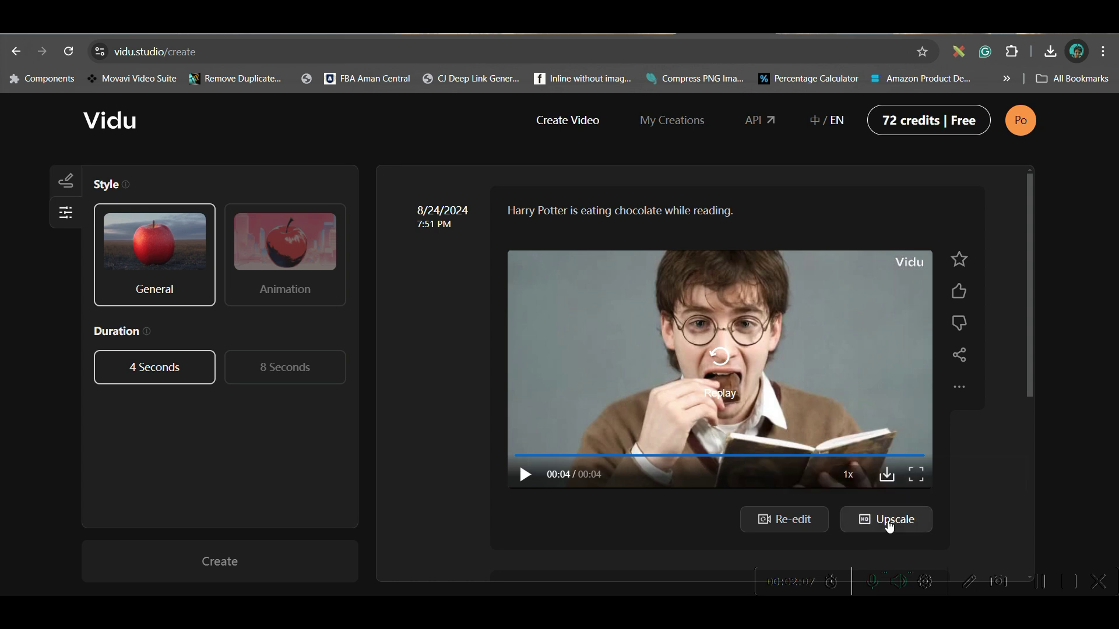
# - Open the upscaling options to make a Stable HD version of the Harry Potter clip
pyautogui.click(889, 524)
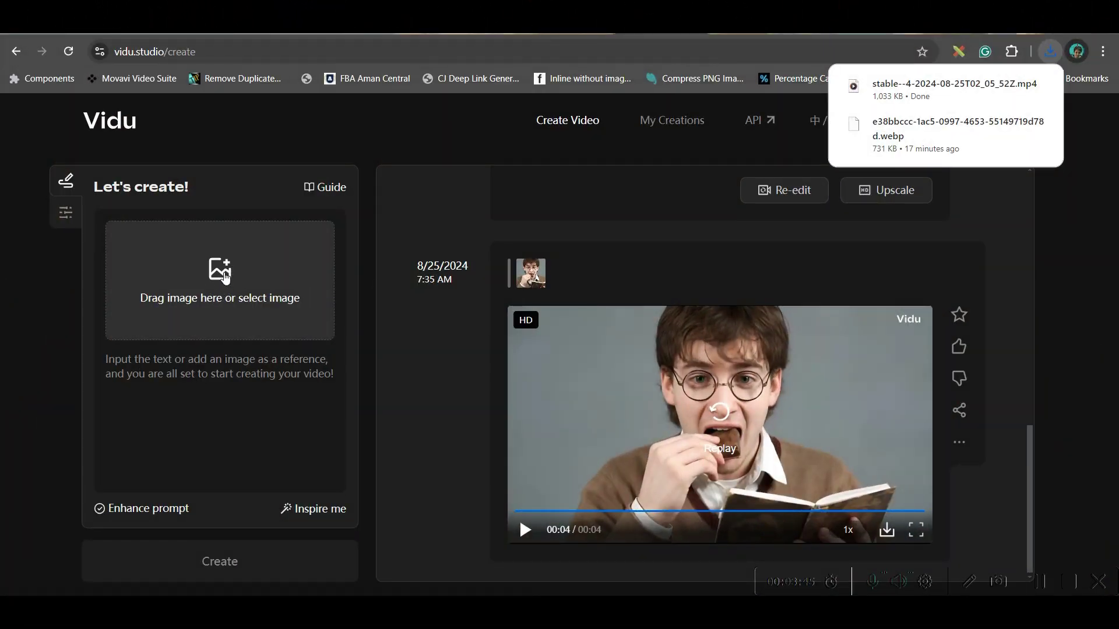
# - Upload the astronaut diner image from ASSETS as a reference, then pick the shirtless man image
pyautogui.click(222, 274)
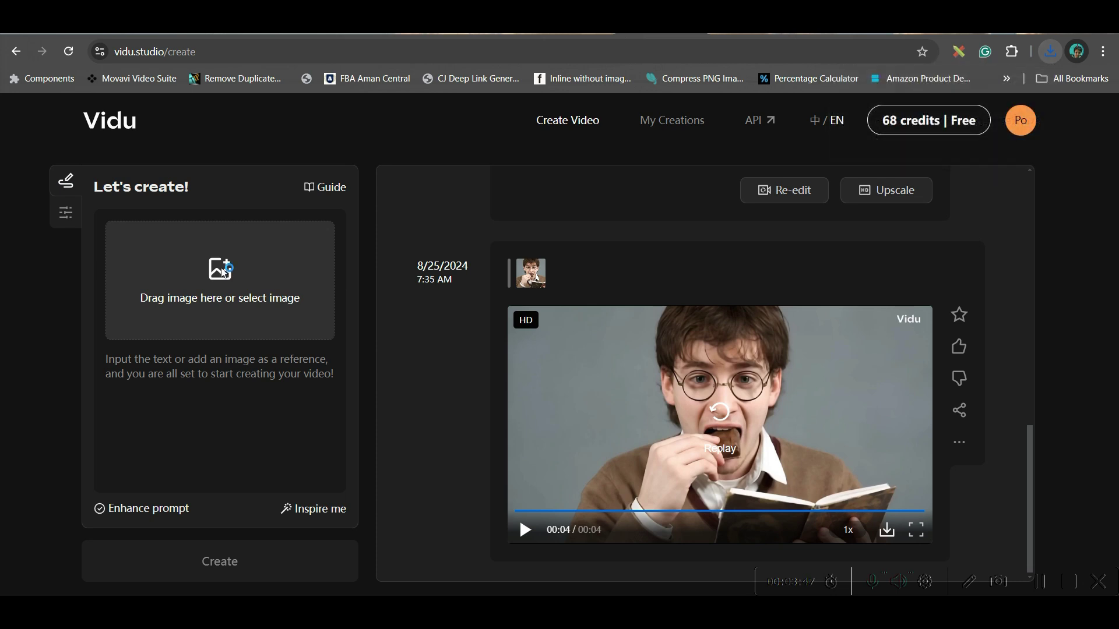
pyautogui.scroll(-5, 175, 251)
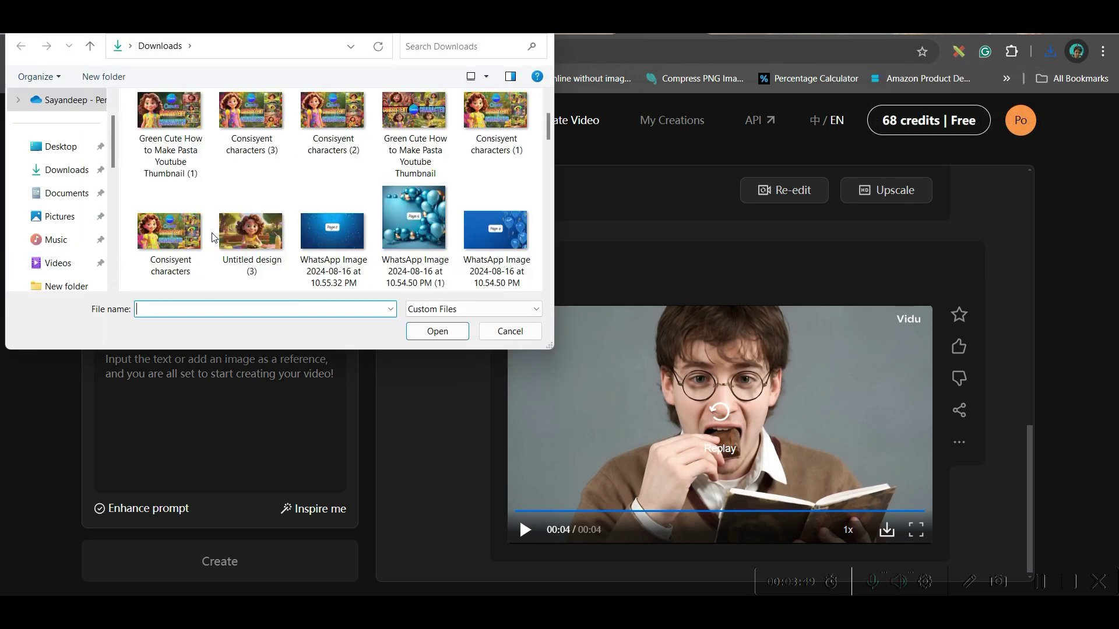
pyautogui.scroll(-3, 58, 245)
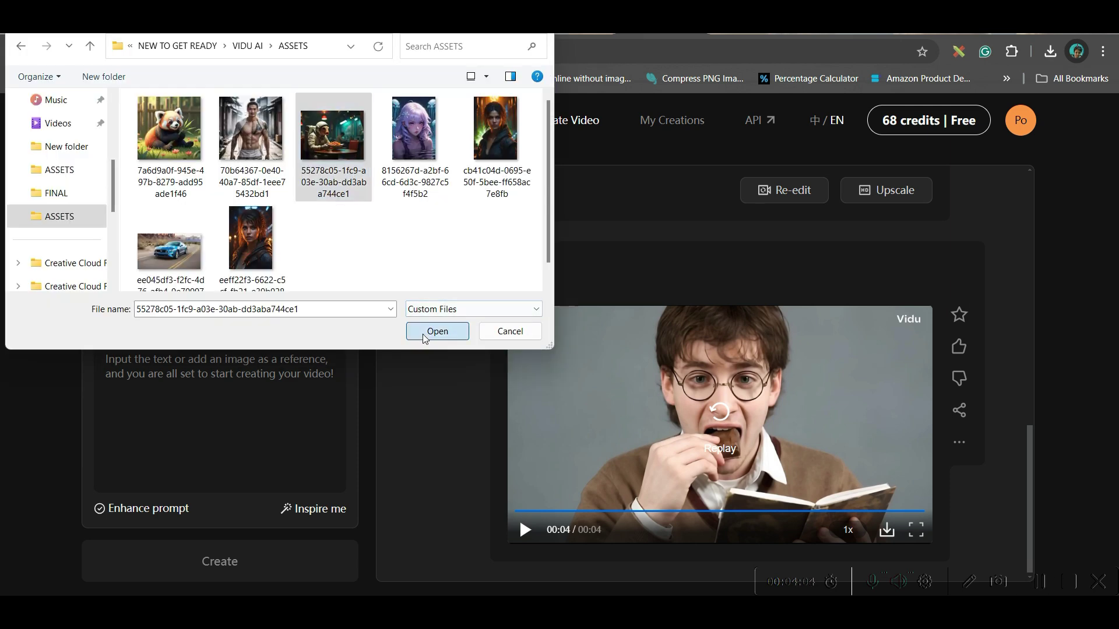
pyautogui.click(434, 331)
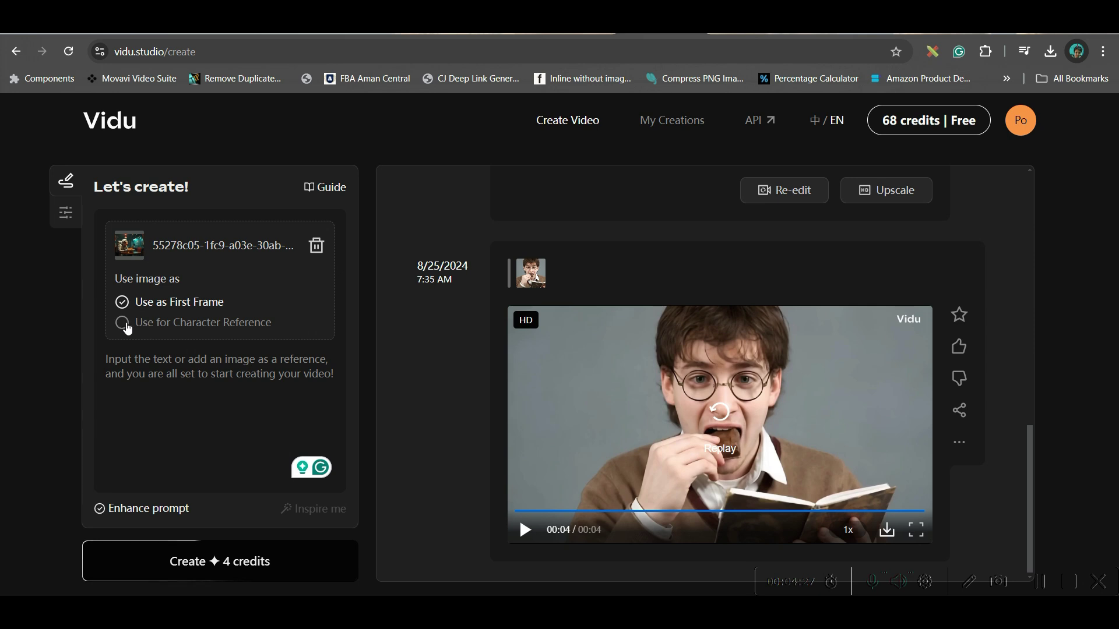
pyautogui.click(124, 324)
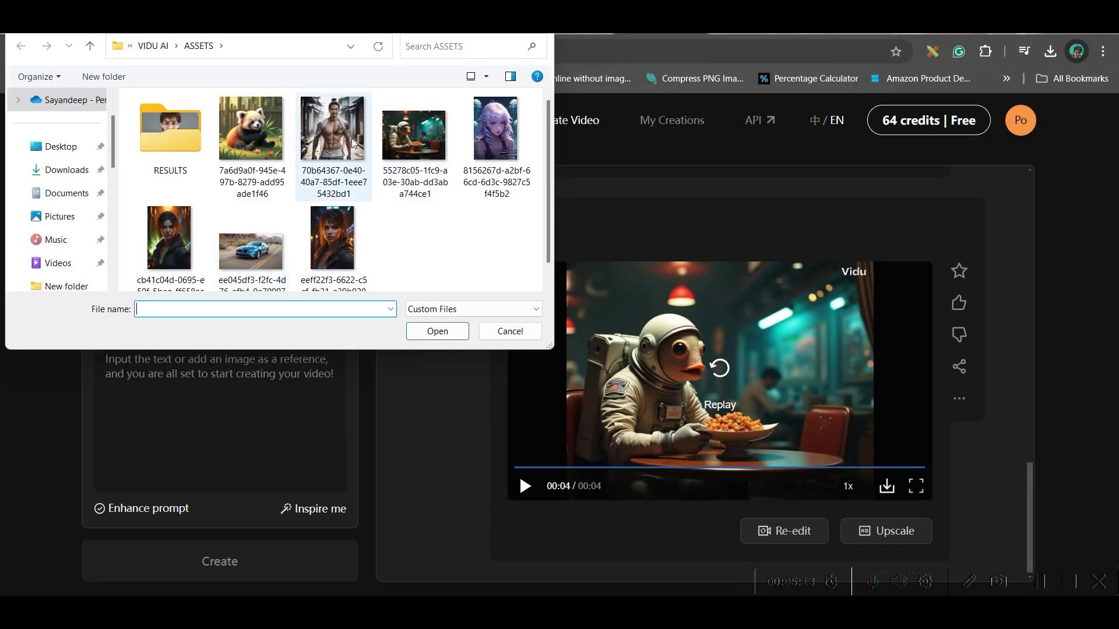
pyautogui.click(355, 144)
# - Use the shirtless man image as character reference and paste the martial-arts-by-the-river prompt
pyautogui.click(438, 331)
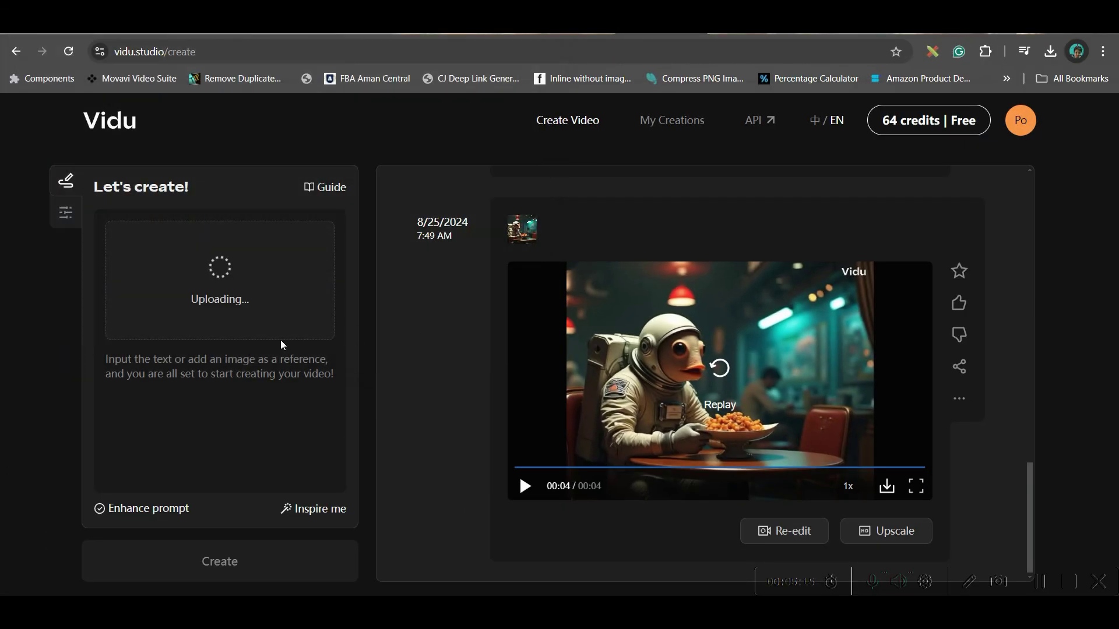
pyautogui.click(199, 362)
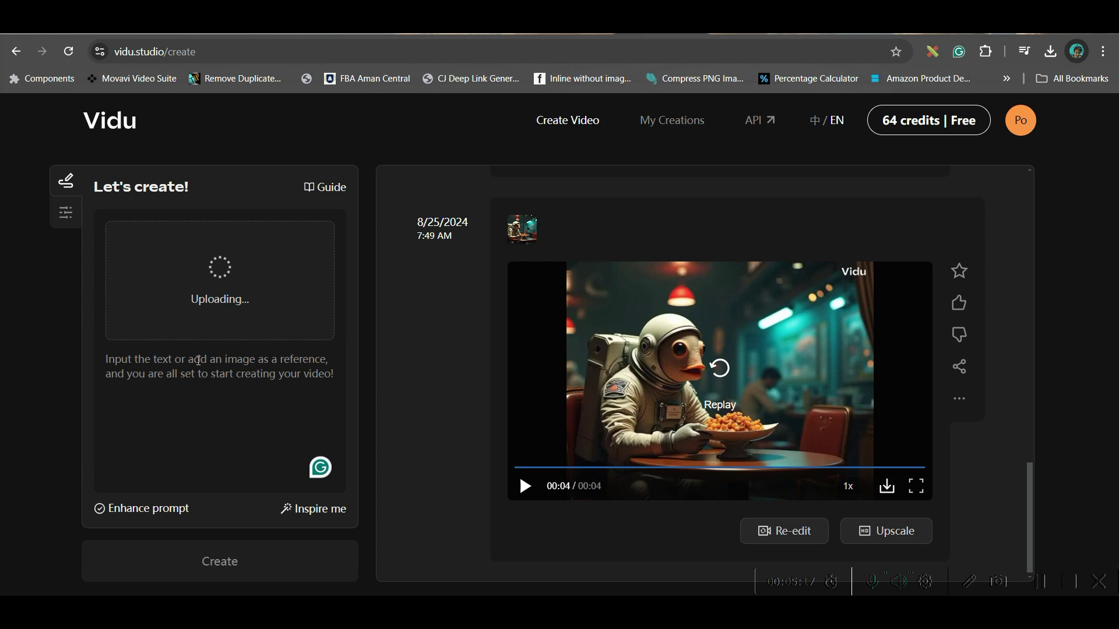
pyautogui.click(151, 323)
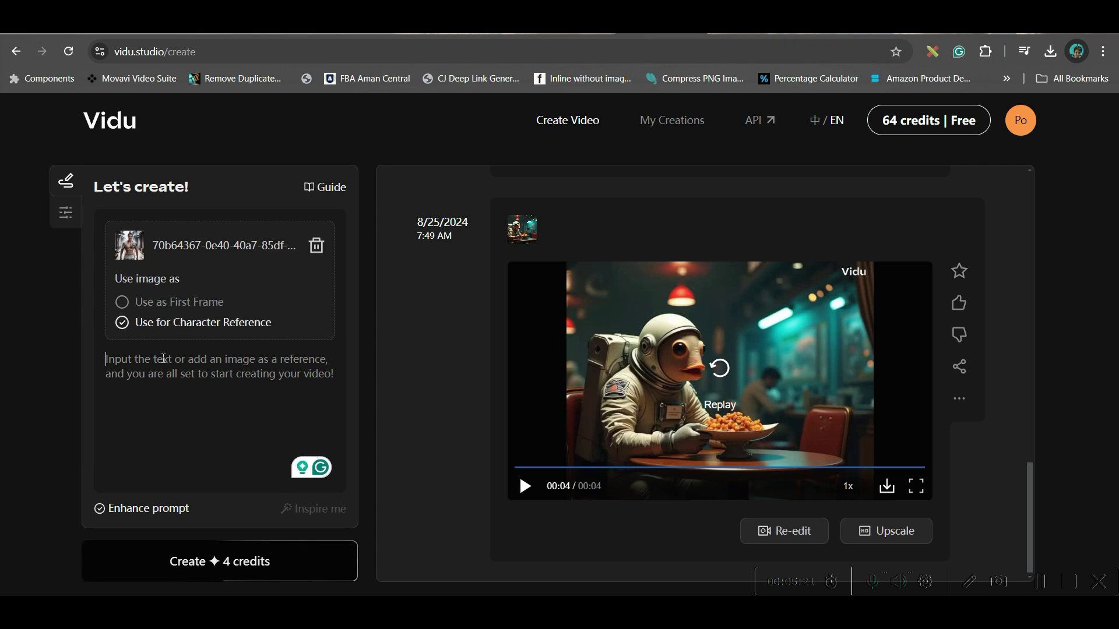
pyautogui.click(333, 371)
pyautogui.write('A Martial Art Black Belt is practicing Martial Arts near a River, early in the morning')
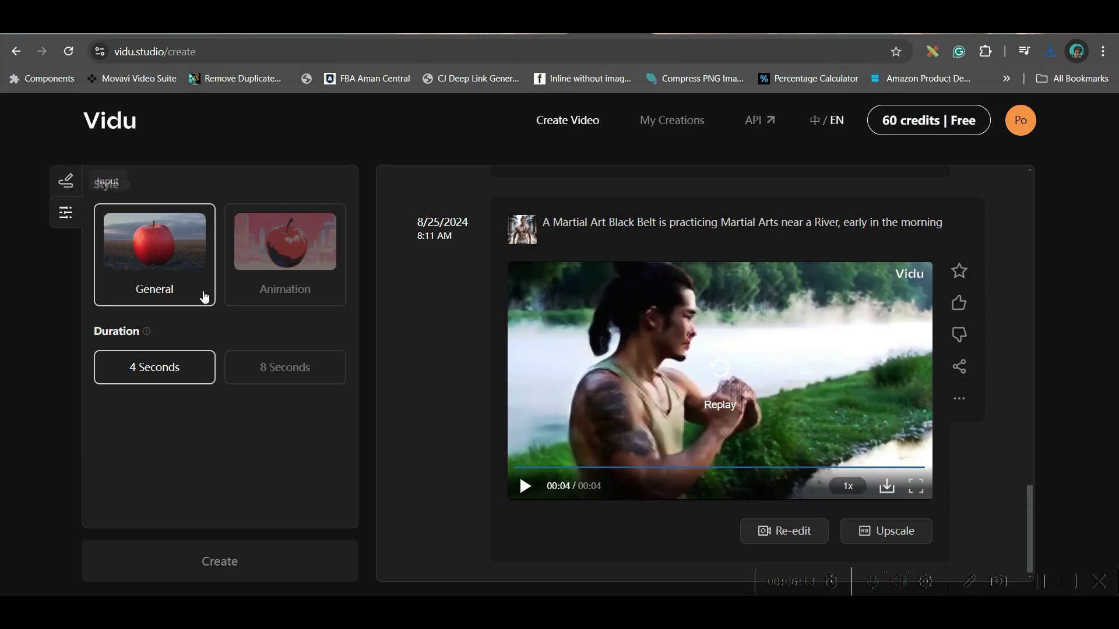
# - Set Animation style, paste the guitar-playing boy prompt, enable Enhance prompt, and generate for 4 credits
pyautogui.click(241, 258)
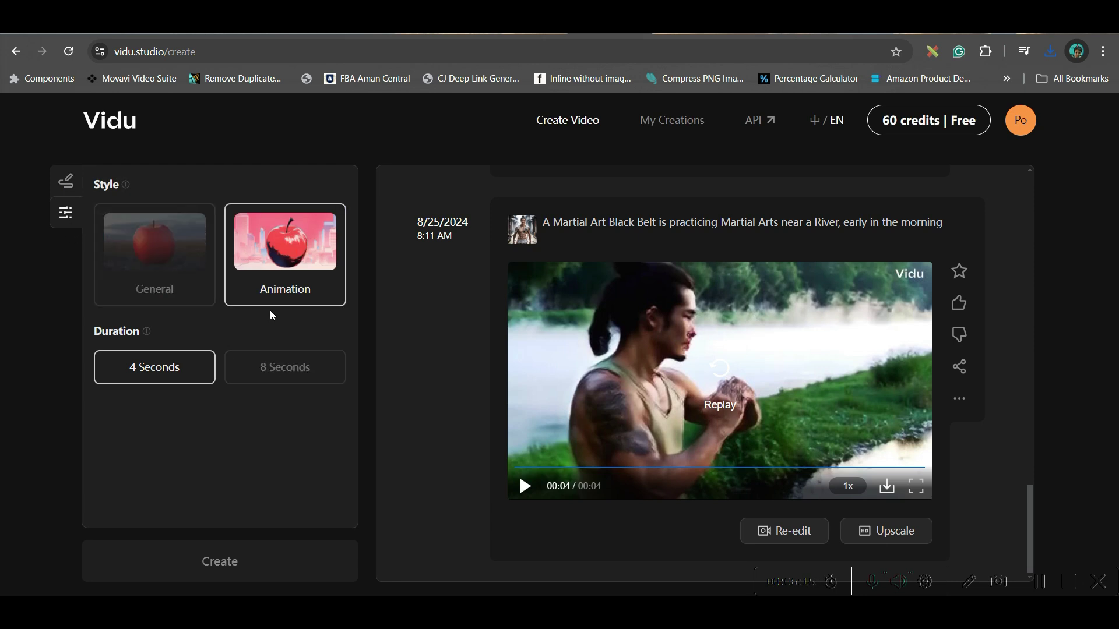
pyautogui.click(80, 185)
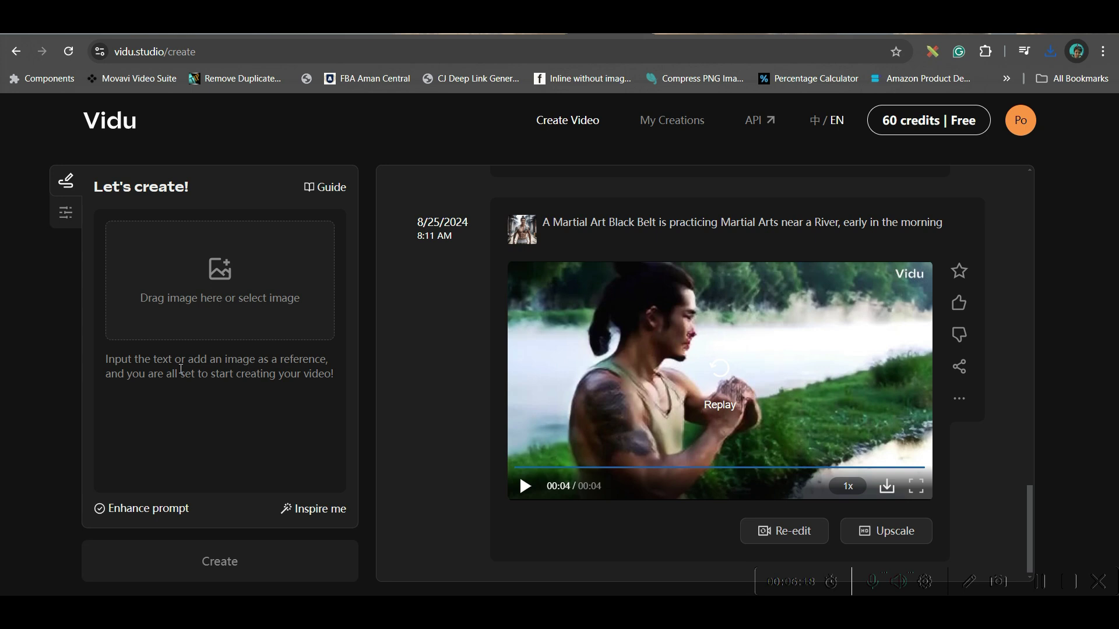
pyautogui.write('A handsome boy in playing Guitar in front of a Pagoda')
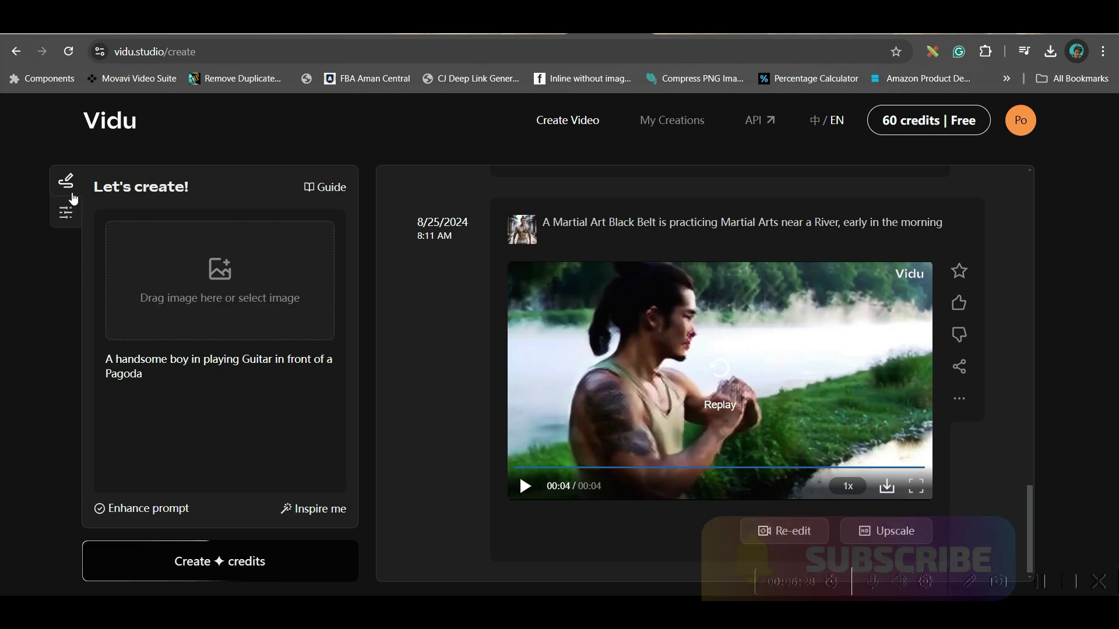
pyautogui.click(65, 212)
pyautogui.click(308, 262)
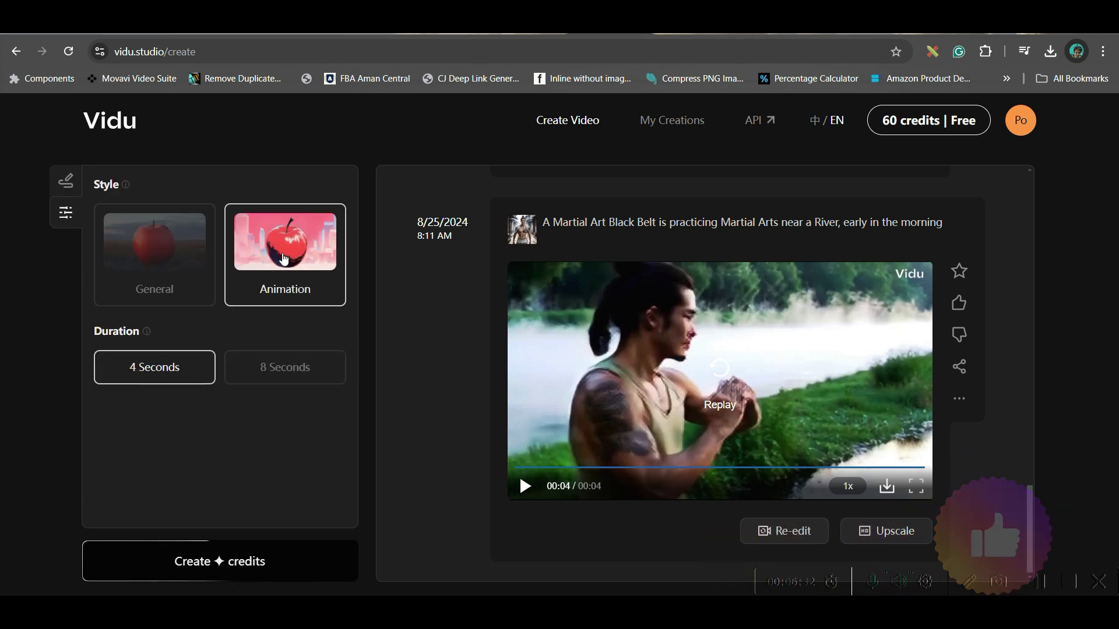
pyautogui.scroll(3, 110, 373)
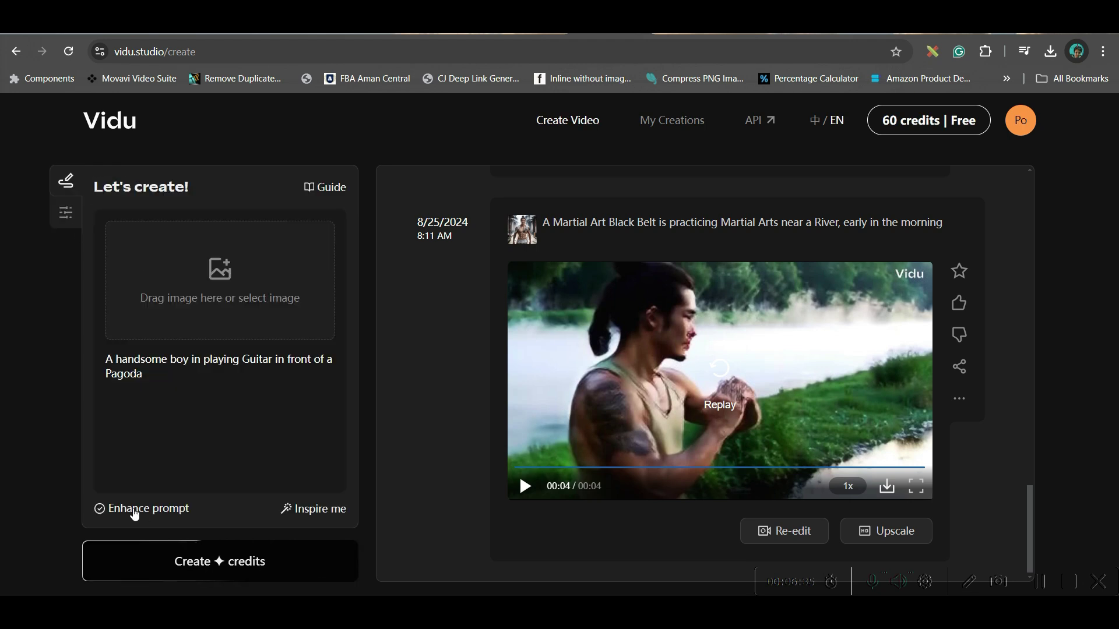
pyautogui.click(123, 512)
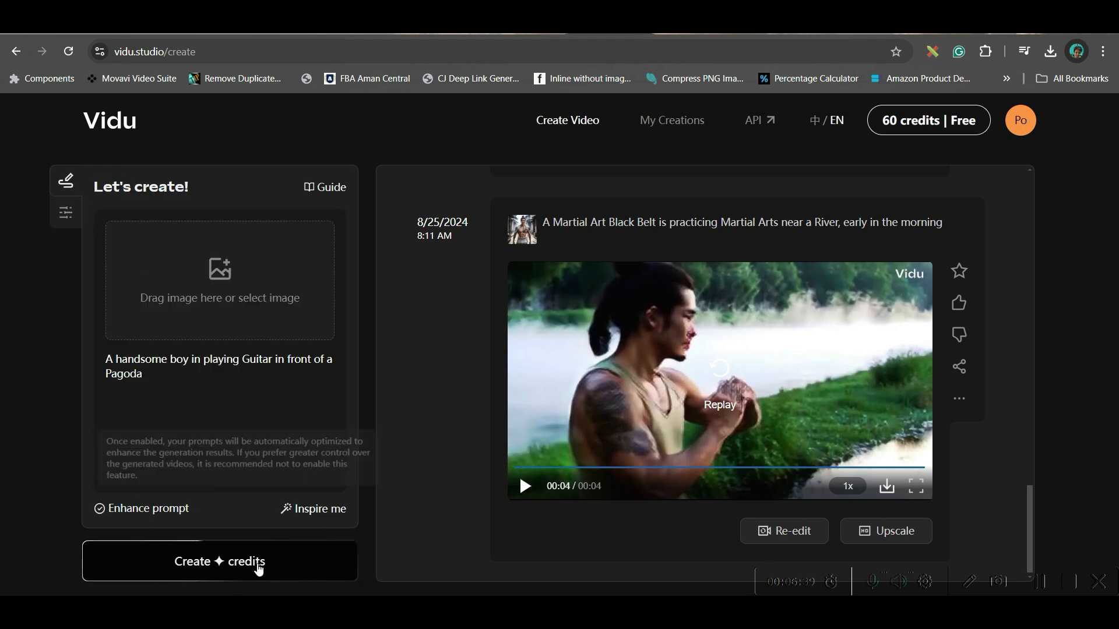
pyautogui.click(233, 572)
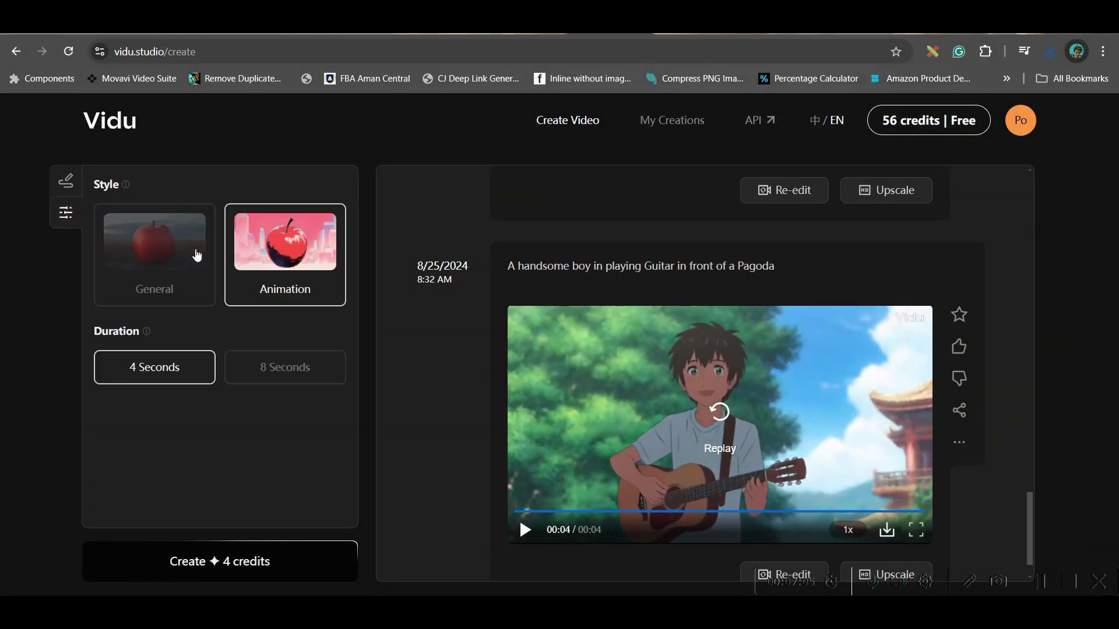
# - Return to the Input panel to enter the blue avatar fashion-photography prompt
pyautogui.click(64, 183)
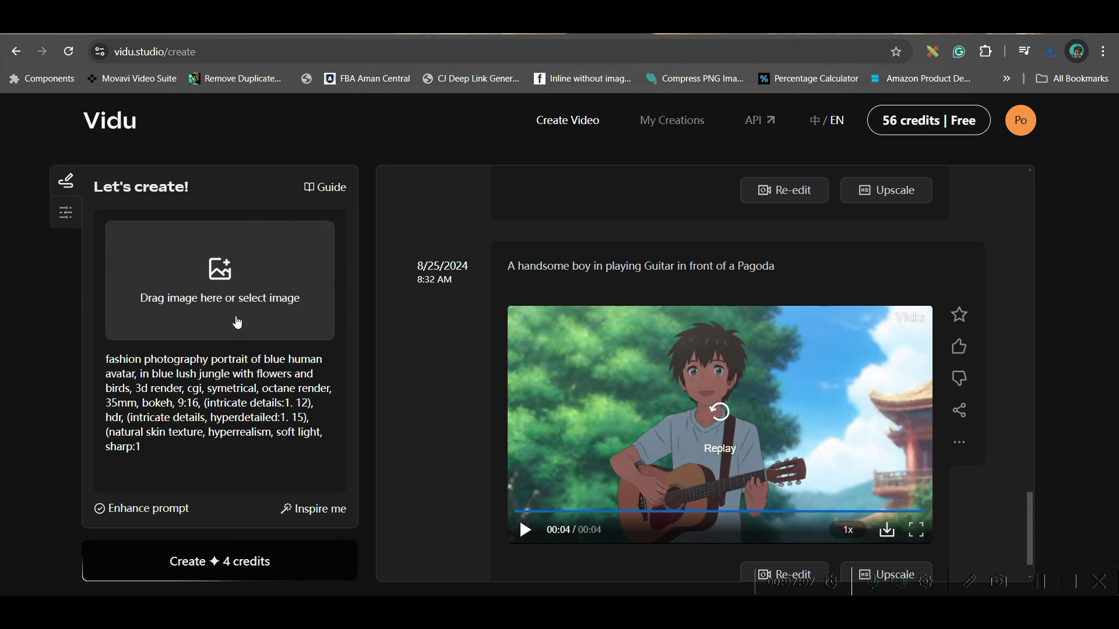